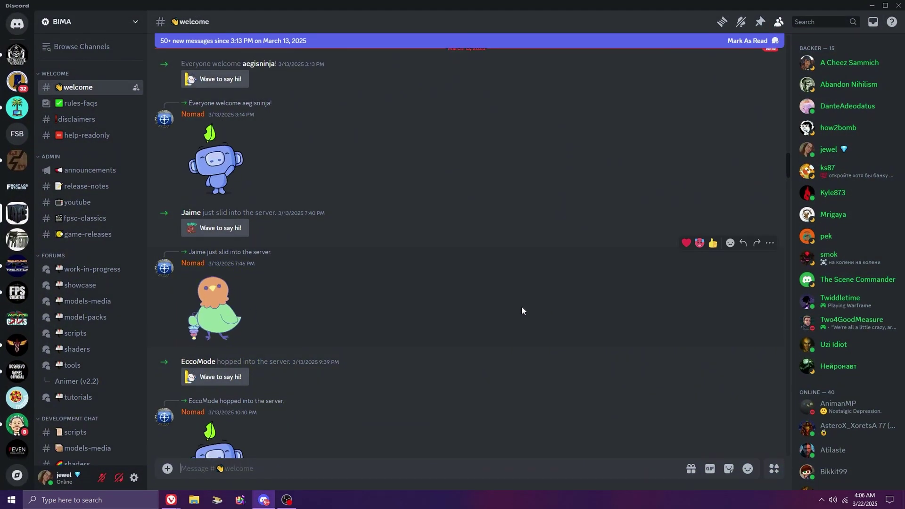
- Scroll the Discord channel down to the BIMA Public Release v3.4 beta post
{"action": "scroll", "coordinate": [363, 276], "scroll_direction": "down", "scroll_amount": 4}
{"action": "scroll", "coordinate": [363, 318], "scroll_direction": "down", "scroll_amount": 15}
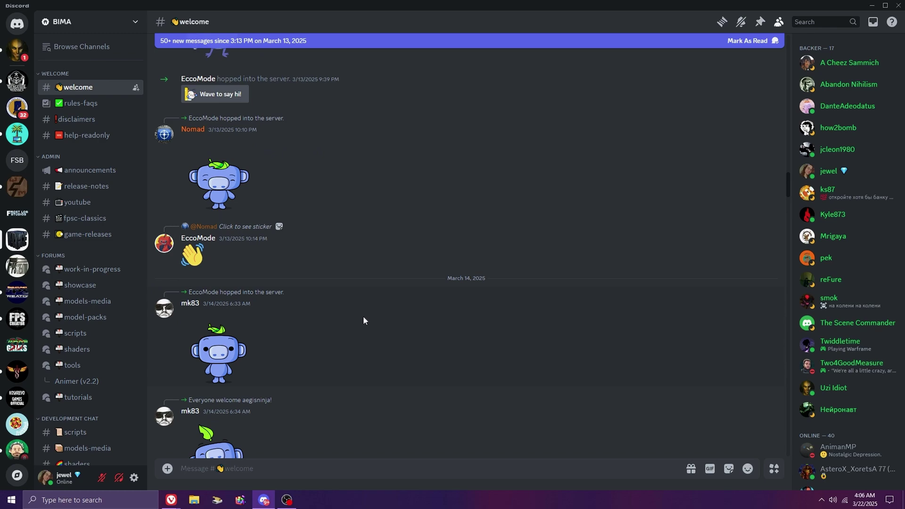
{"action": "scroll", "coordinate": [363, 322], "scroll_direction": "down", "scroll_amount": 3}
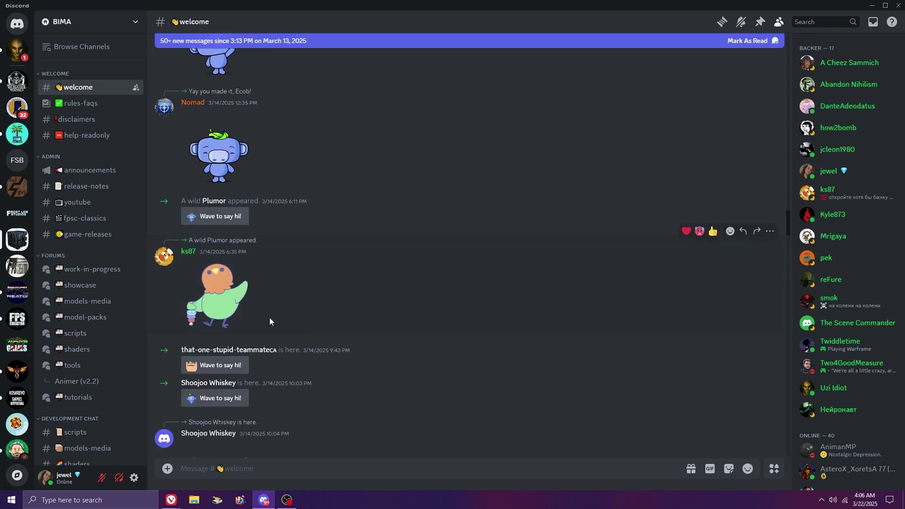
{"action": "scroll", "coordinate": [102, 257], "scroll_direction": "down", "scroll_amount": 6}
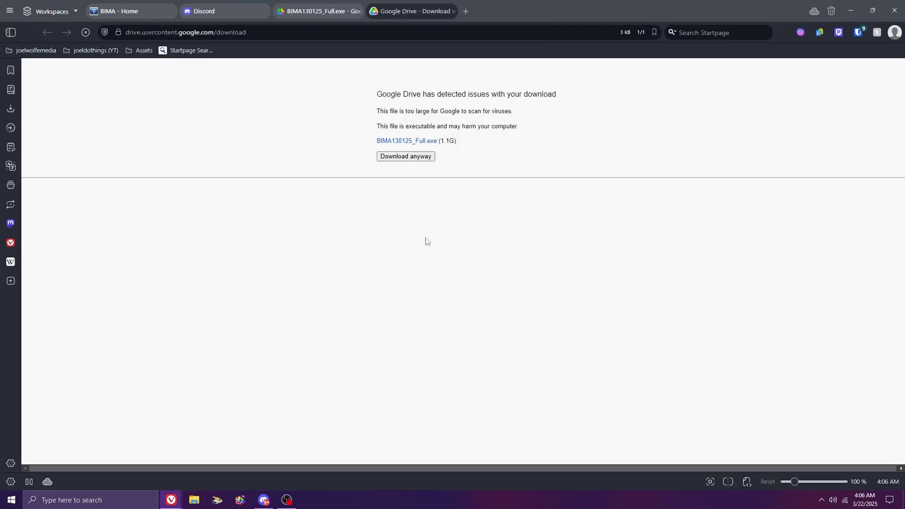
- Download the 1.18 GB BIMA130125_Full.exe from Google Drive despite the virus-scan warning
{"action": "left_click", "coordinate": [401, 158]}
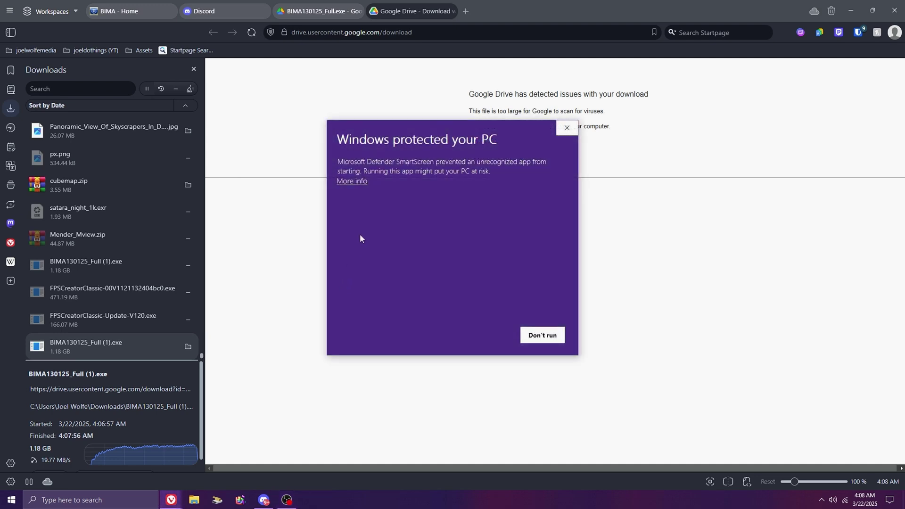
- Get past SmartScreen and the welcome page, then accept the BIMA installer's license agreement
{"action": "left_click", "coordinate": [352, 183]}
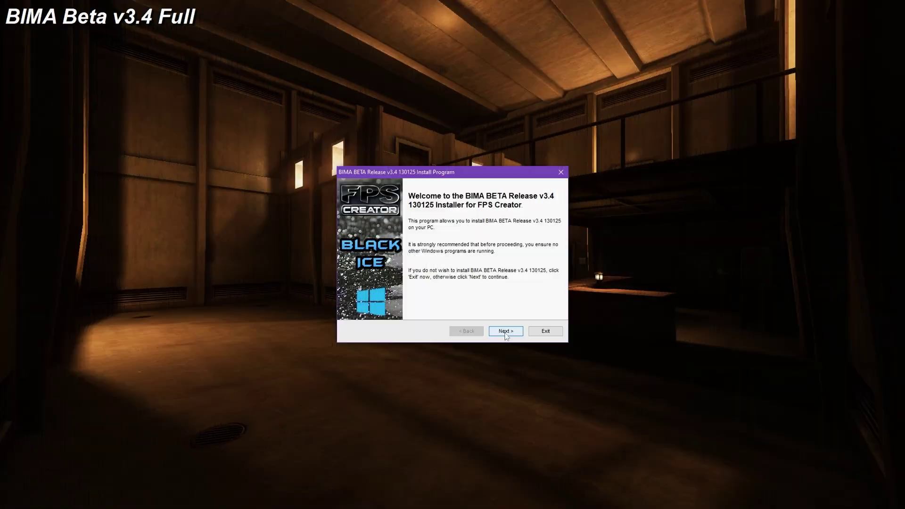
{"action": "left_click", "coordinate": [506, 333]}
{"action": "left_click", "coordinate": [506, 331]}
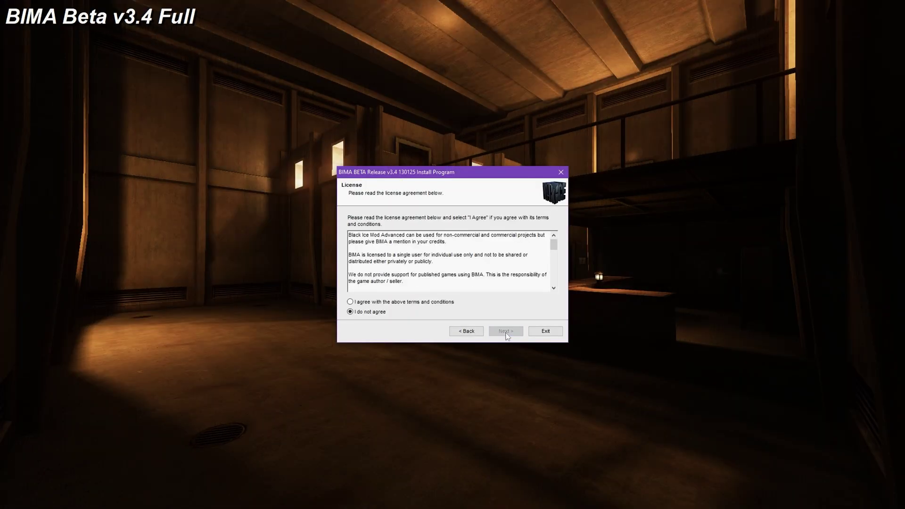
{"action": "left_click_drag", "start_coordinate": [555, 243], "coordinate": [554, 286]}
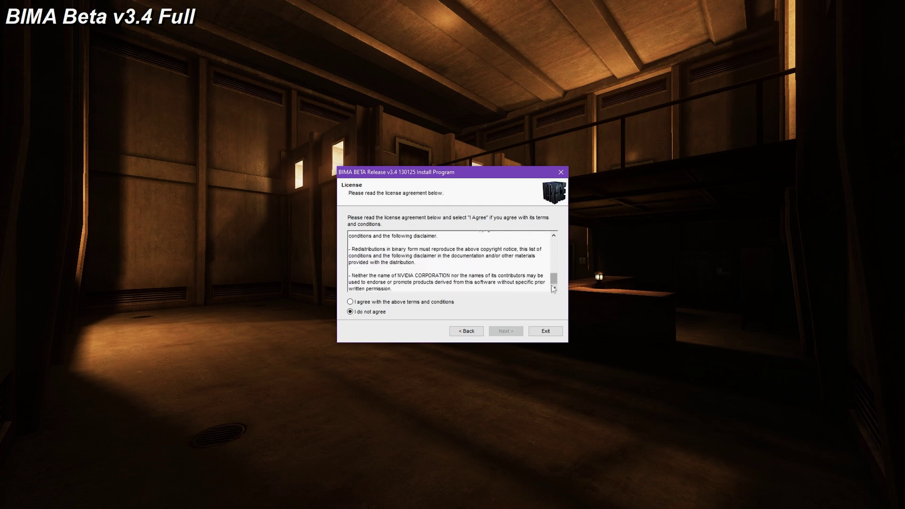
{"action": "left_click", "coordinate": [400, 303]}
- Keep the default FPS Creator install folder and start installing BIMA v3.4
{"action": "left_click", "coordinate": [508, 332]}
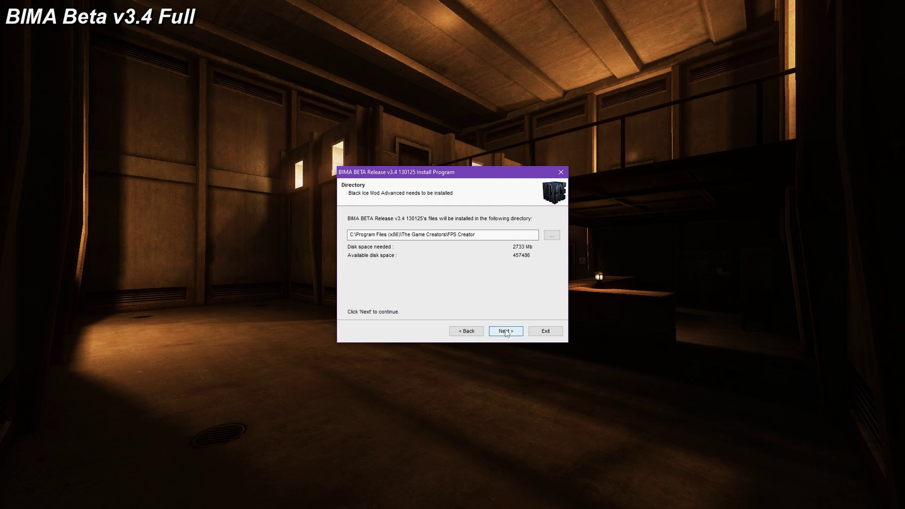
{"action": "left_click", "coordinate": [507, 332]}
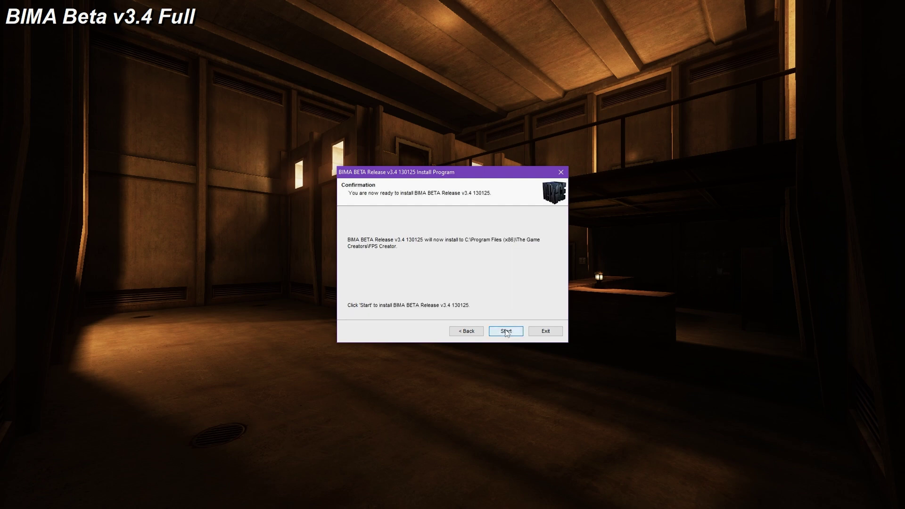
{"action": "left_click", "coordinate": [506, 332]}
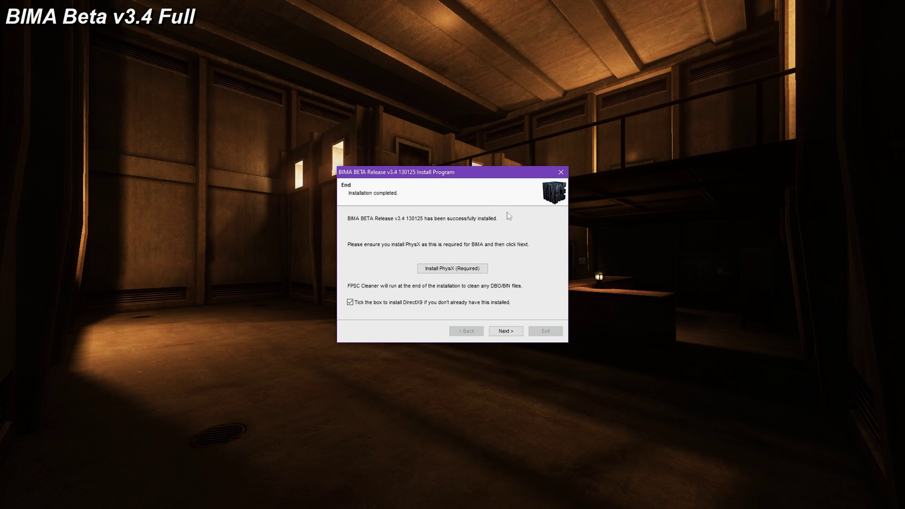
- Install the required PhysX runtime and move past the installation-complete page
{"action": "left_click", "coordinate": [454, 267]}
{"action": "left_click", "coordinate": [513, 332]}
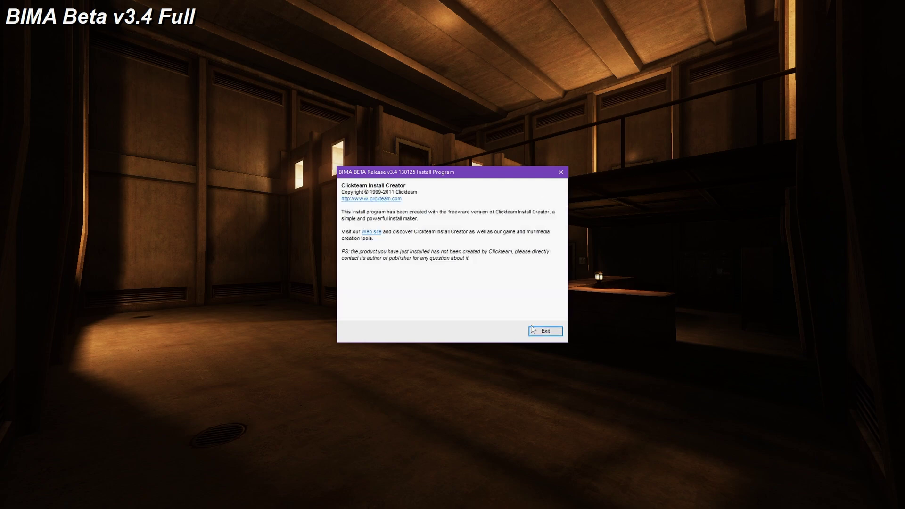
- Close the installer, answer Y to delete bin and dbo files, and open the FPS Creator folder
{"action": "left_click", "coordinate": [550, 332]}
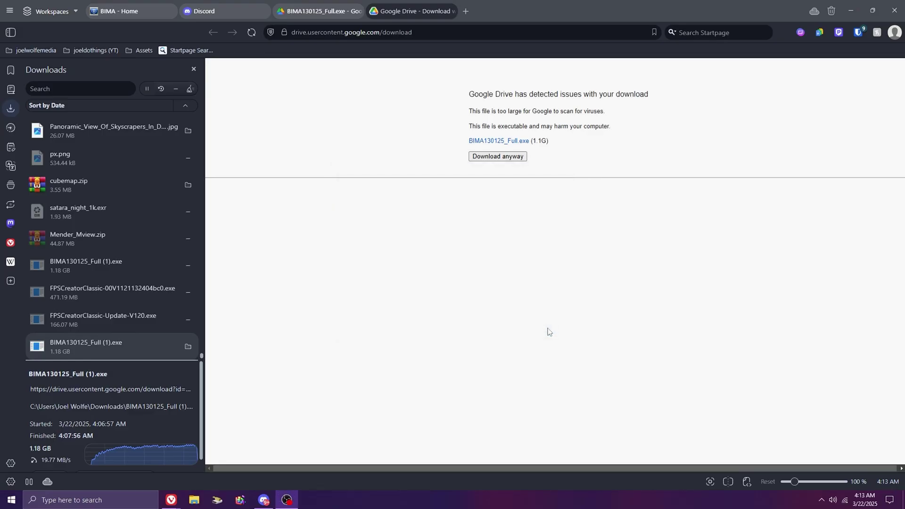
{"action": "left_click", "coordinate": [481, 288]}
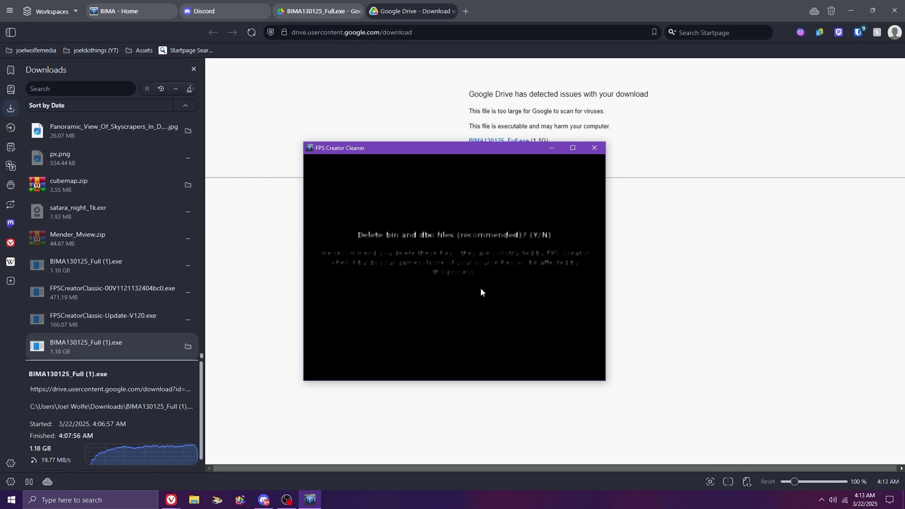
{"action": "key", "text": "y"}
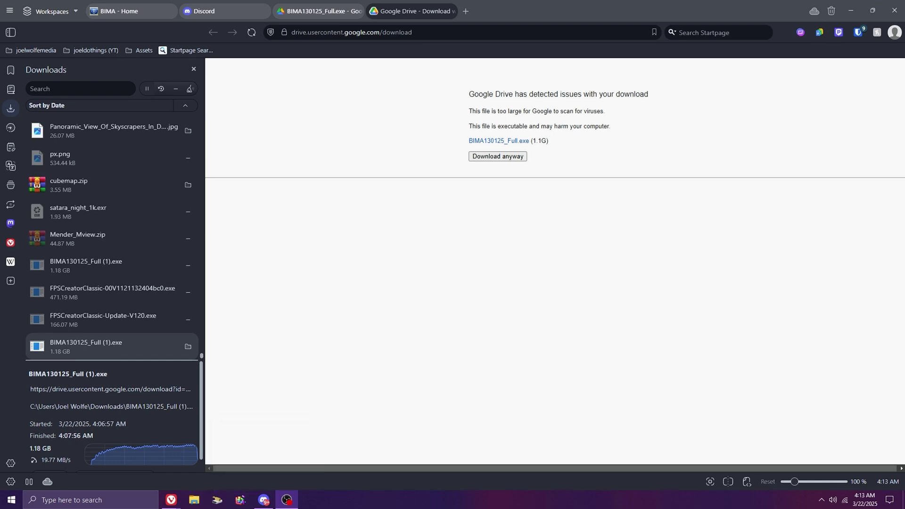
{"action": "left_click", "coordinate": [193, 500]}
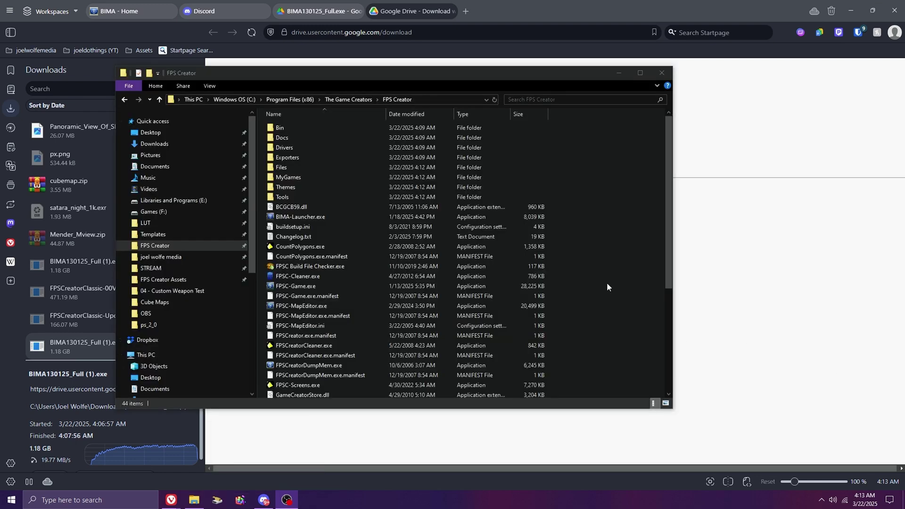
- Tick 'Run this program as an administrator' in FPSCreatorCleaner.exe's Compatibility properties
{"action": "left_click", "coordinate": [590, 261]}
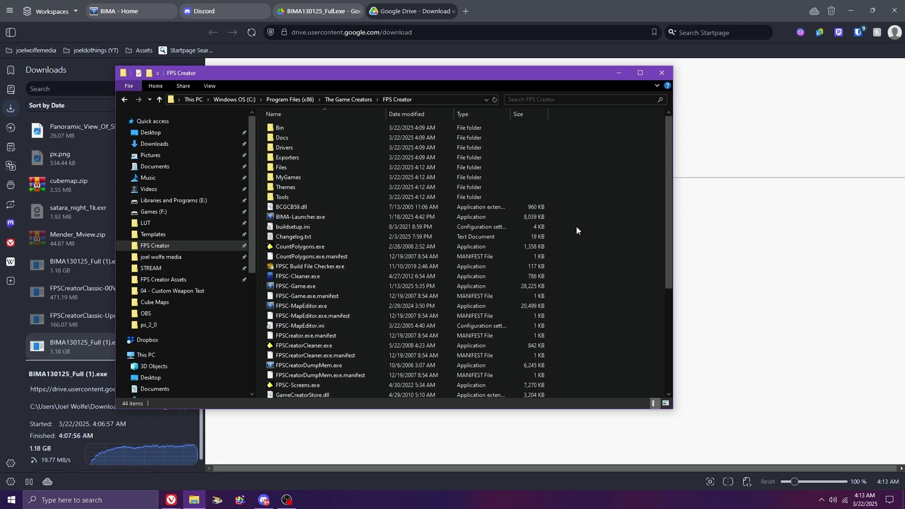
{"action": "scroll", "coordinate": [577, 225], "scroll_direction": "down", "scroll_amount": 2}
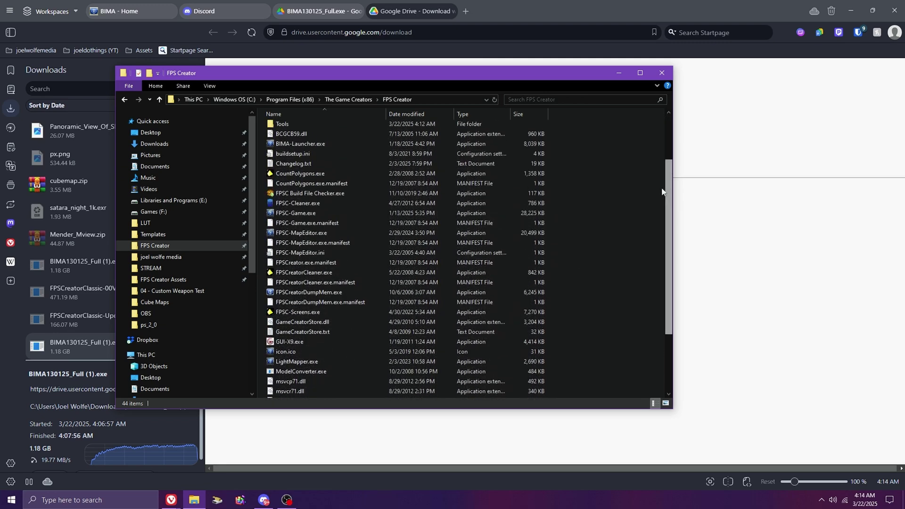
{"action": "right_click", "coordinate": [294, 289]}
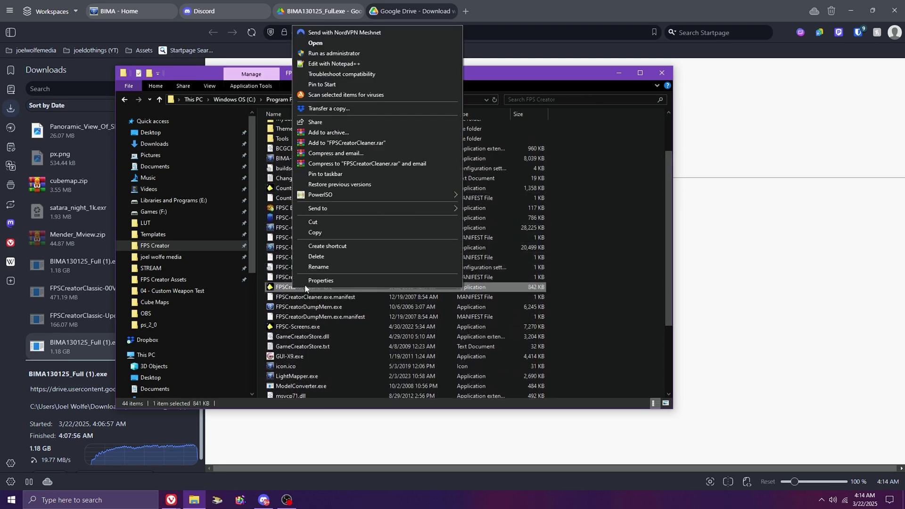
{"action": "left_click", "coordinate": [324, 281]}
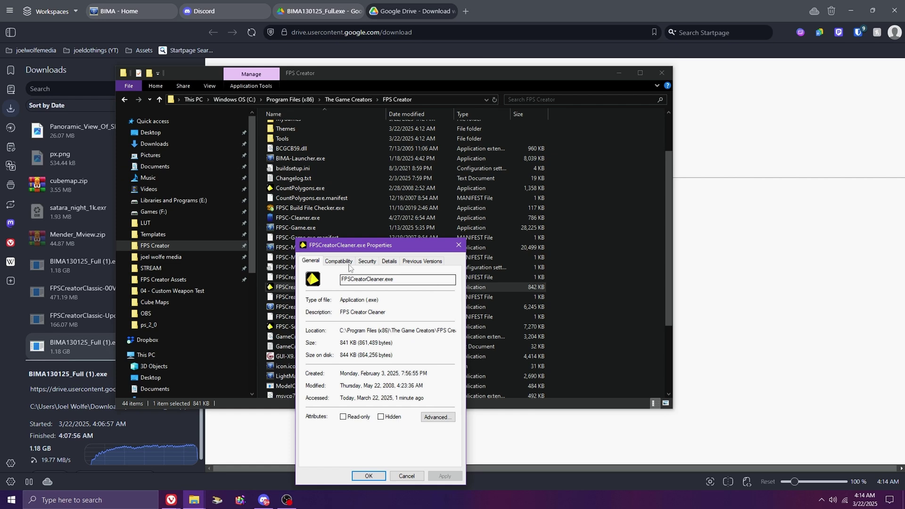
{"action": "left_click", "coordinate": [344, 264]}
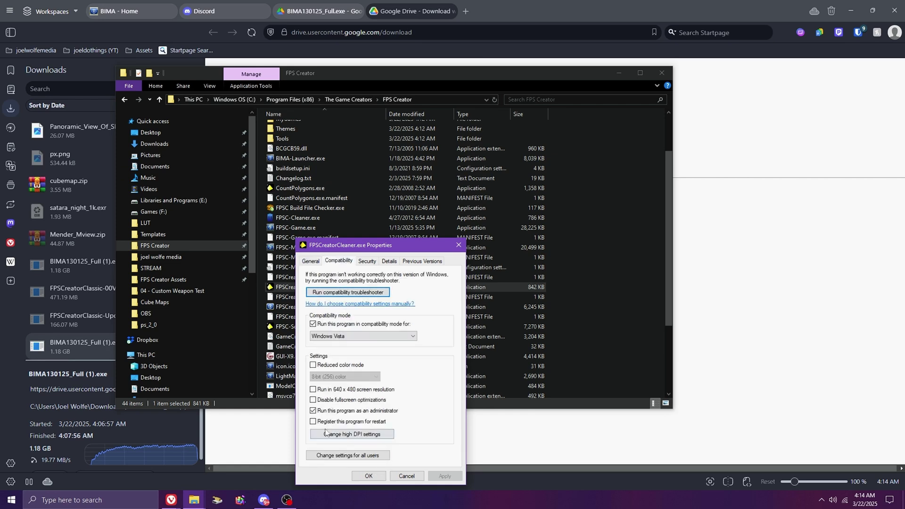
{"action": "left_click", "coordinate": [313, 410]}
{"action": "left_click", "coordinate": [369, 476]}
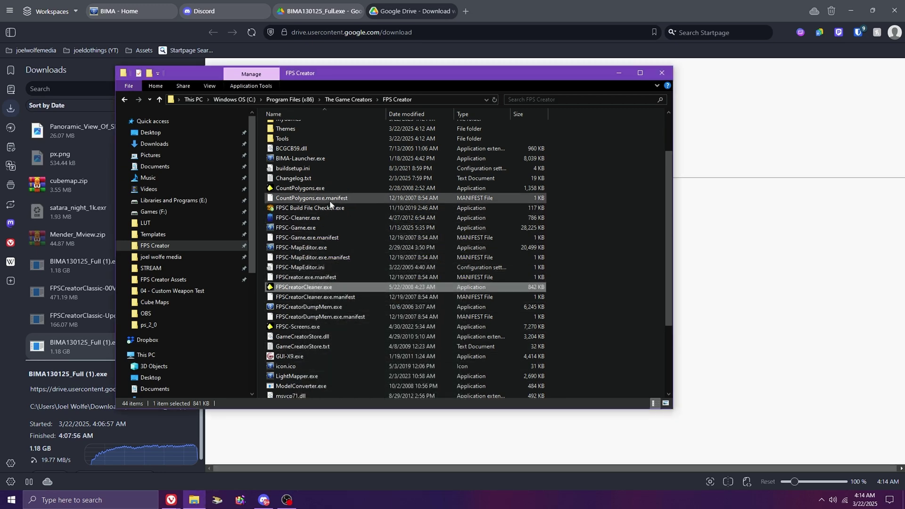
{"action": "left_click_drag", "start_coordinate": [673, 215], "coordinate": [670, 213]}
{"action": "scroll", "coordinate": [665, 214], "scroll_direction": "up", "scroll_amount": 2}
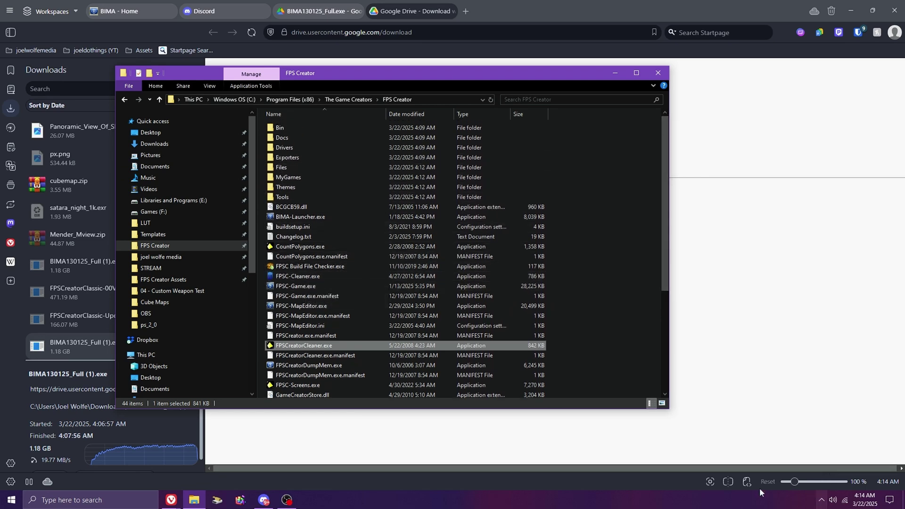
- Run FPSCreatorDumpMem.exe from the FPS Creator folder to create MyFreezeResults
{"action": "left_click", "coordinate": [304, 278]}
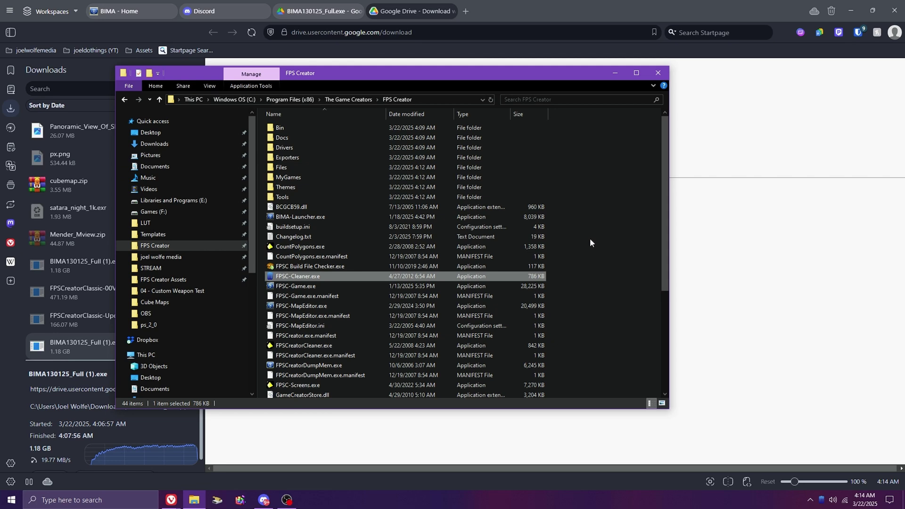
{"action": "left_click", "coordinate": [305, 366]}
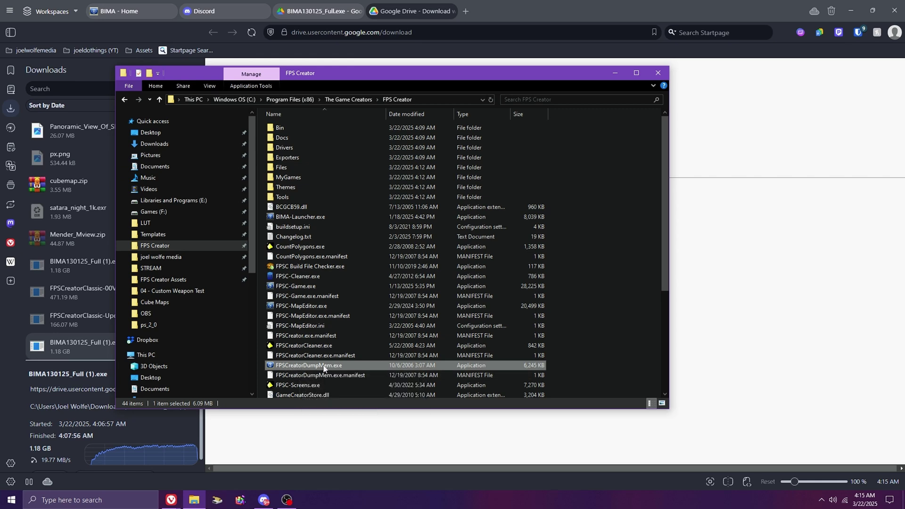
{"action": "double_click", "coordinate": [323, 367]}
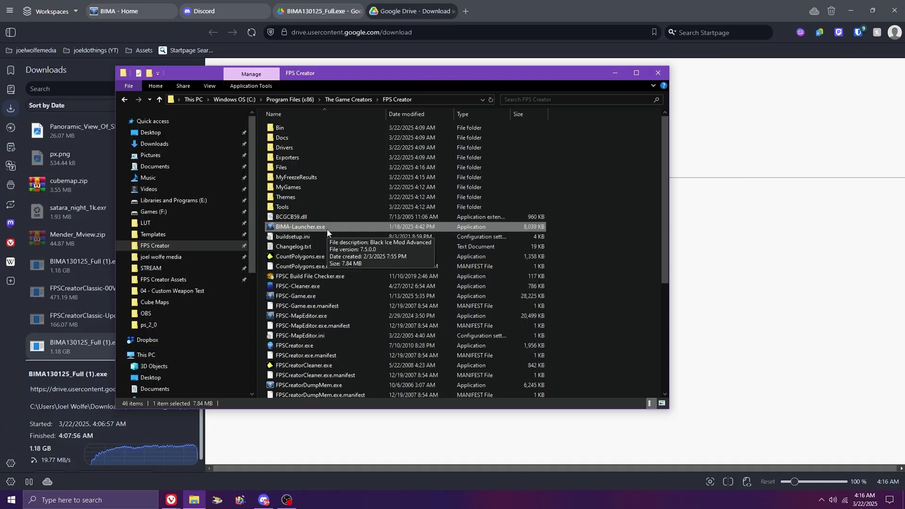
- Launch BIMA-Launcher.exe and open its activation form
{"action": "left_click", "coordinate": [597, 297]}
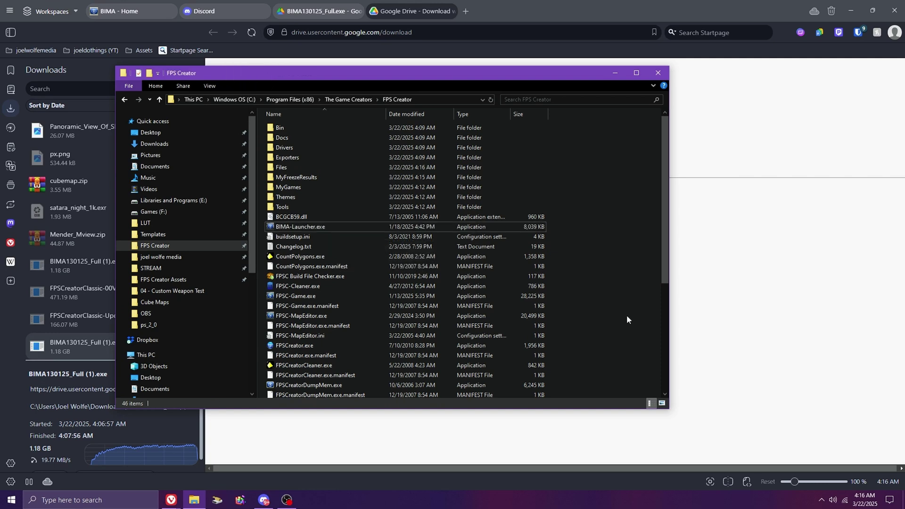
{"action": "double_click", "coordinate": [527, 226]}
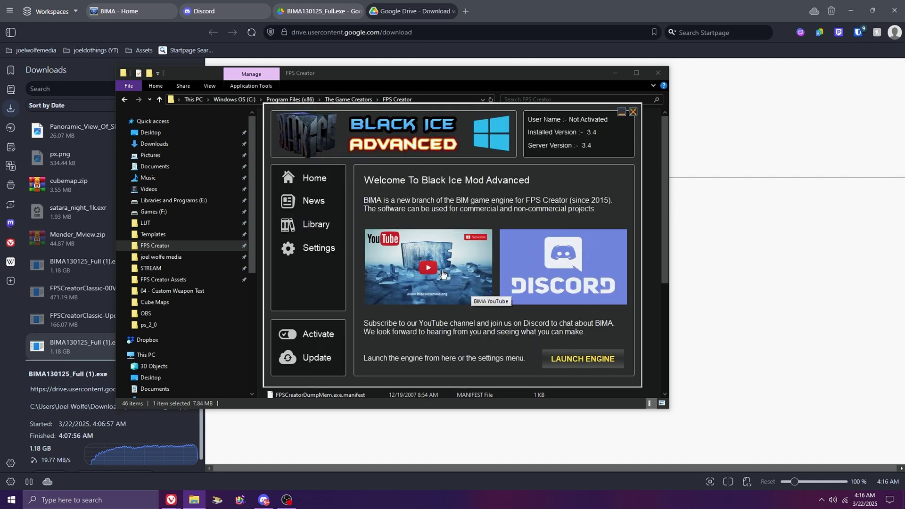
{"action": "left_click", "coordinate": [316, 334]}
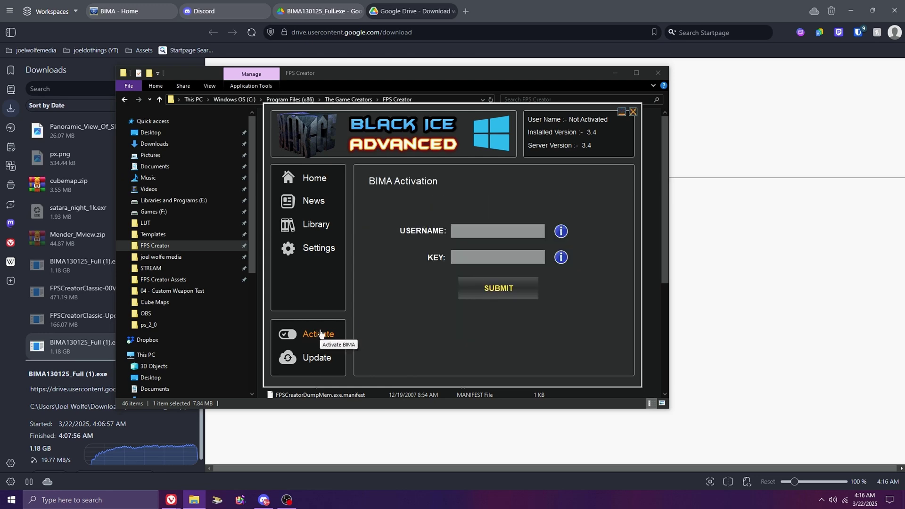
- Copy the activation username from the Discord release post into the launcher's username field
{"action": "left_click", "coordinate": [264, 500]}
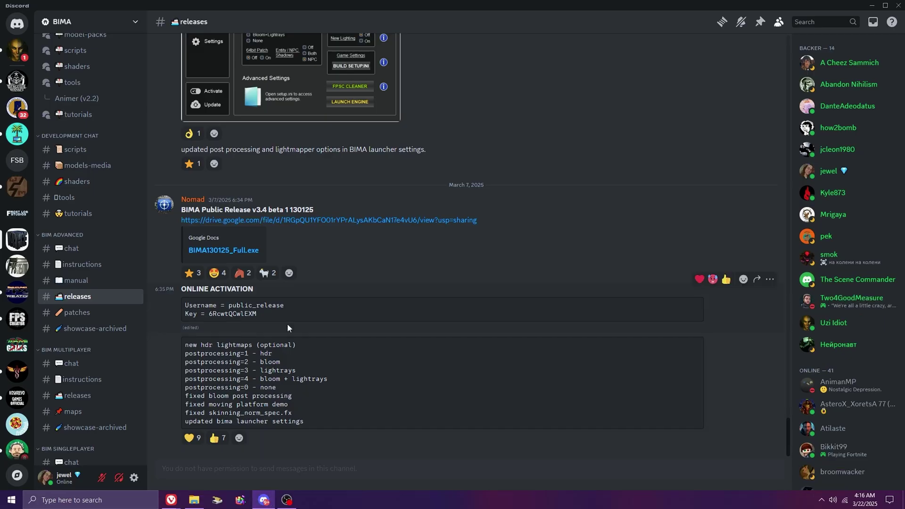
{"action": "left_click_drag", "start_coordinate": [247, 306], "coordinate": [283, 306]}
{"action": "double_click", "coordinate": [283, 305]}
{"action": "key", "text": "ctrl+c"}
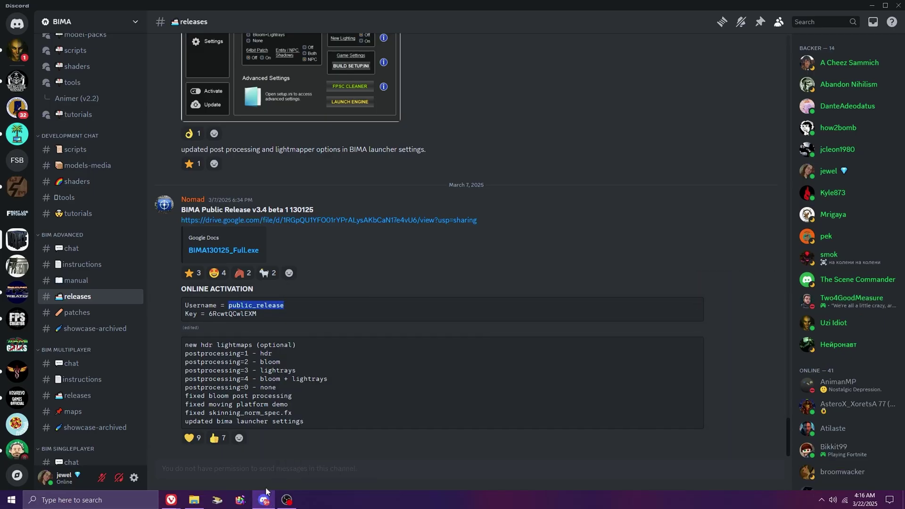
{"action": "key", "text": "alt+Tab"}
{"action": "key", "text": "ctrl+v"}
- Copy the activation key from the Discord release post and return to the launcher
{"action": "key", "text": "alt+Tab"}
{"action": "left_click_drag", "start_coordinate": [210, 315], "coordinate": [252, 315]}
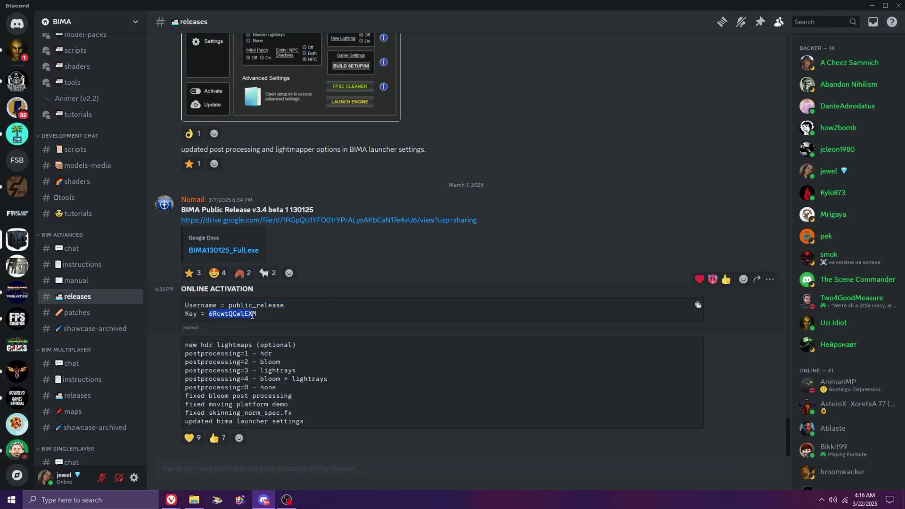
{"action": "key", "text": "ctrl+c"}
{"action": "key", "text": "alt+Tab"}
- Paste the activation key, submit until 'Activation Complete!' appears, then launch the engine
{"action": "key", "text": "ctrl+v"}
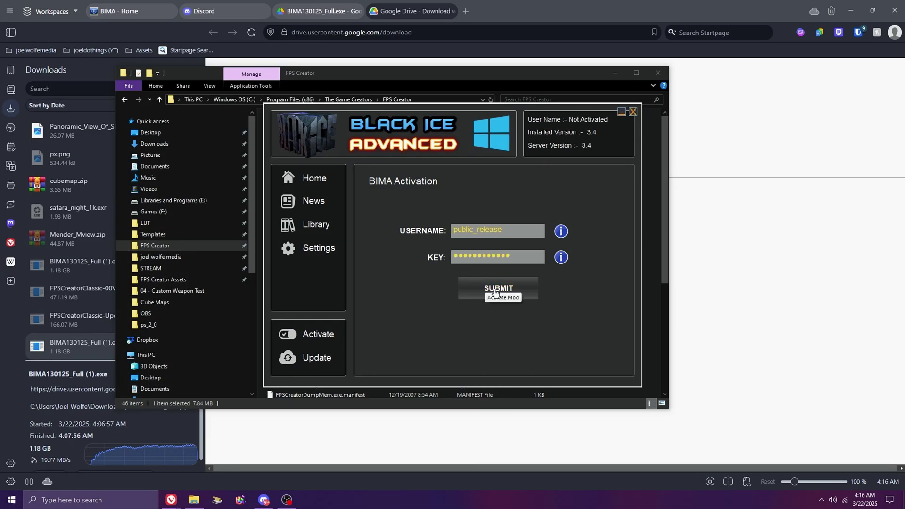
{"action": "left_click", "coordinate": [495, 289]}
{"action": "left_click", "coordinate": [495, 307]}
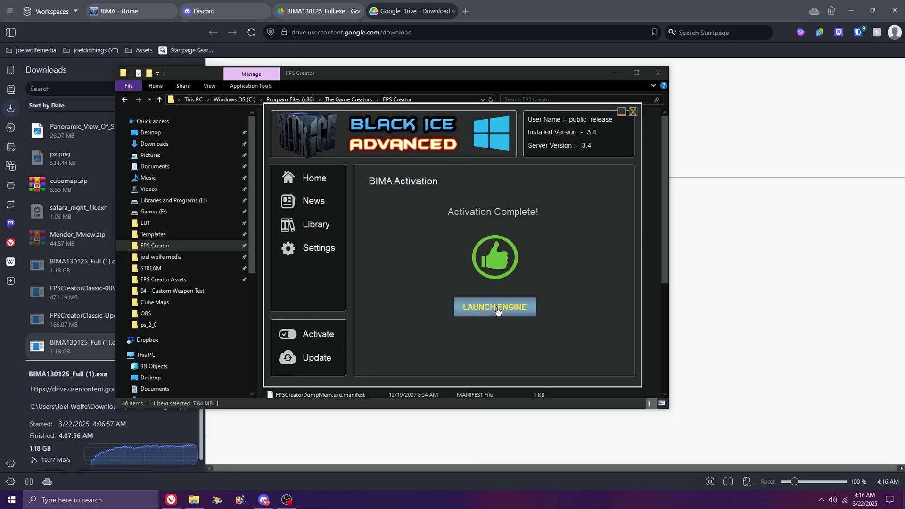